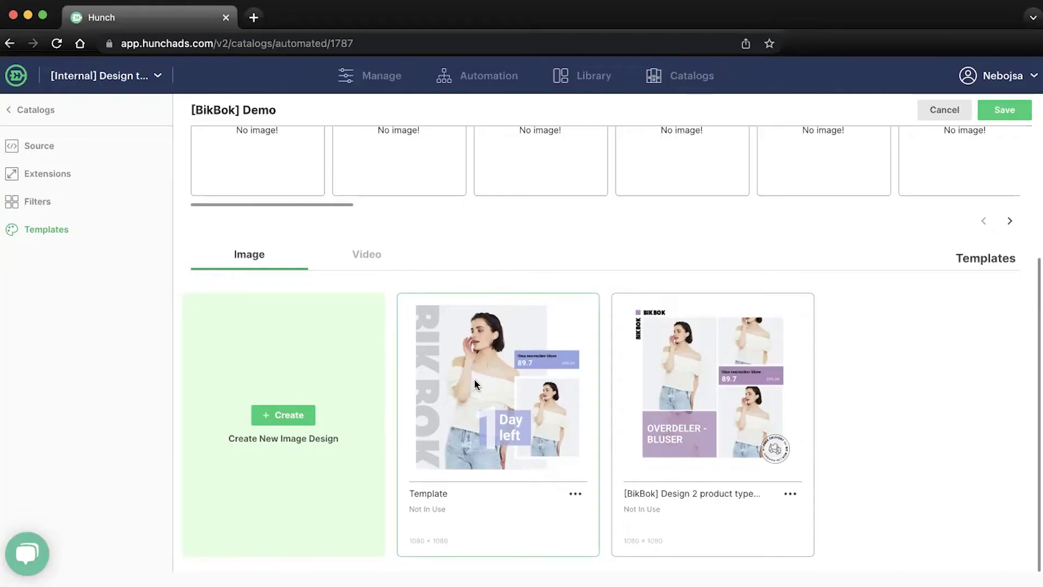
# Open the BikBok ad template in the editor and show its Smart Resize properties.
pyautogui.click(474, 378)
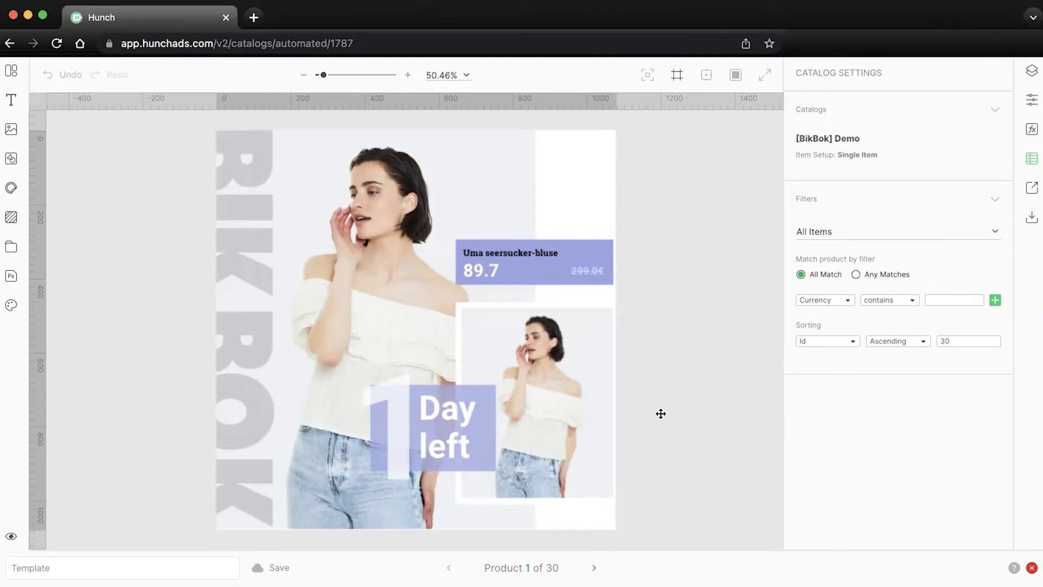
pyautogui.click(1032, 101)
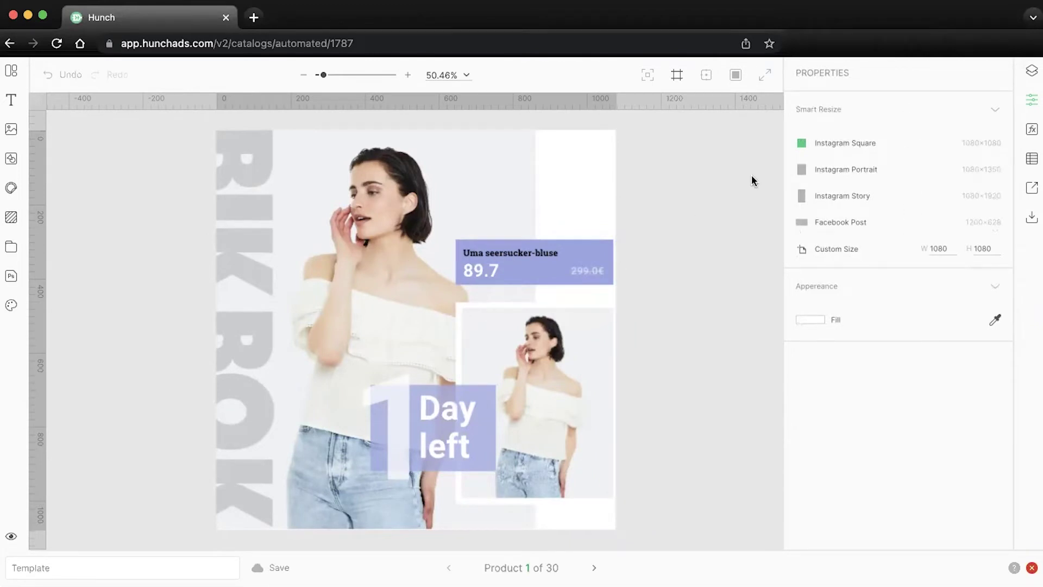
# Resize the BikBok template to Instagram Story 1080×1920 and select the small product image.
pyautogui.click(816, 198)
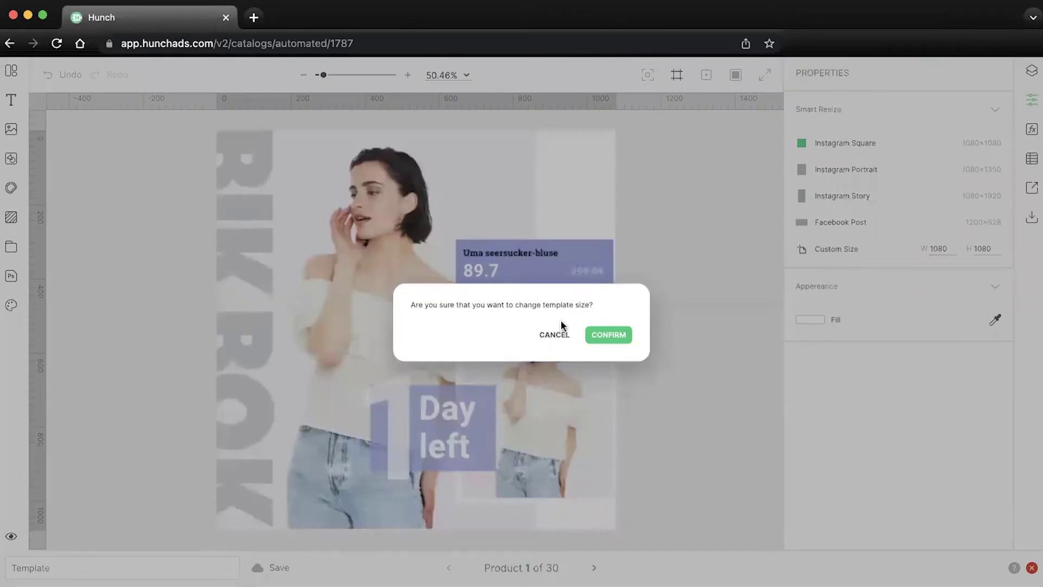
pyautogui.click(608, 334)
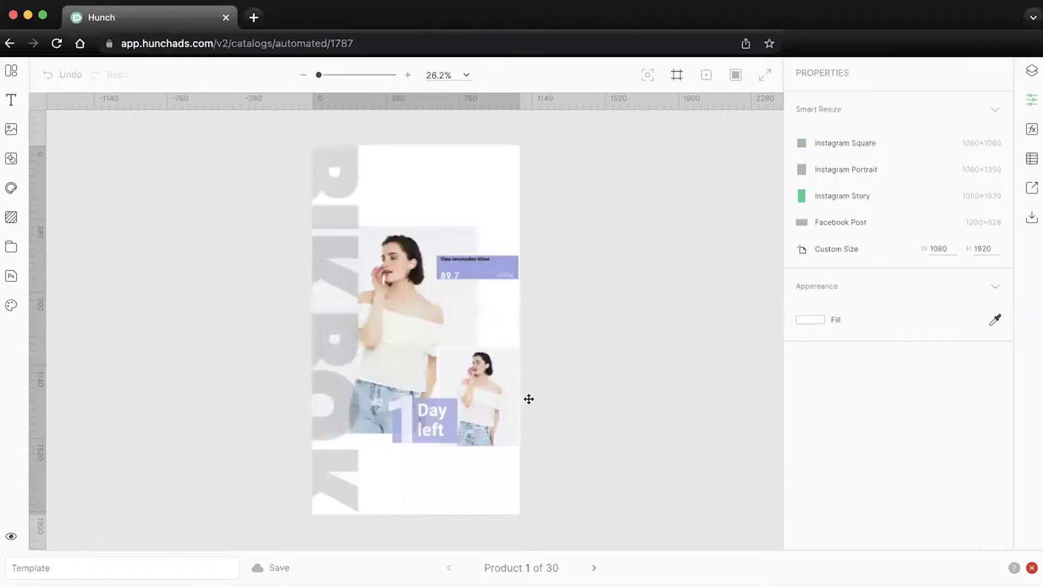
pyautogui.click(477, 277)
pyautogui.click(462, 394)
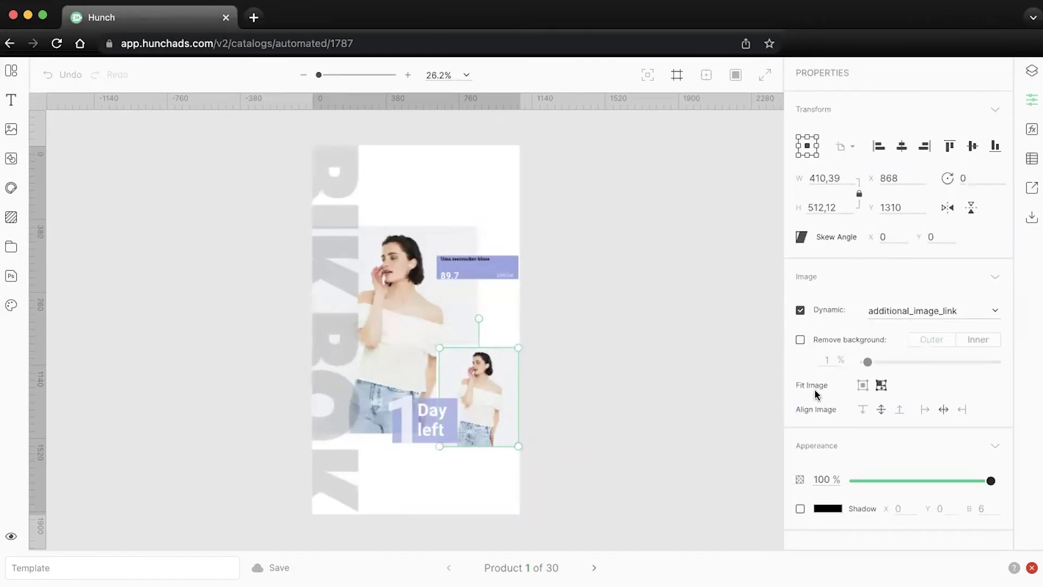
# Set the catalog sorting limit to 10 and export the BikBok variants as 'demo'.
pyautogui.click(1032, 159)
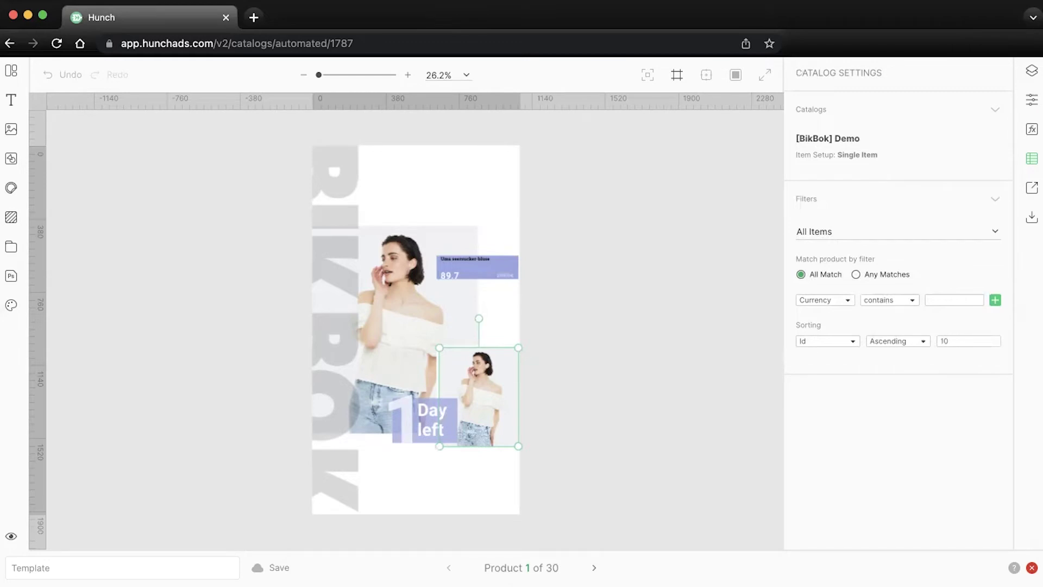
pyautogui.click(1032, 189)
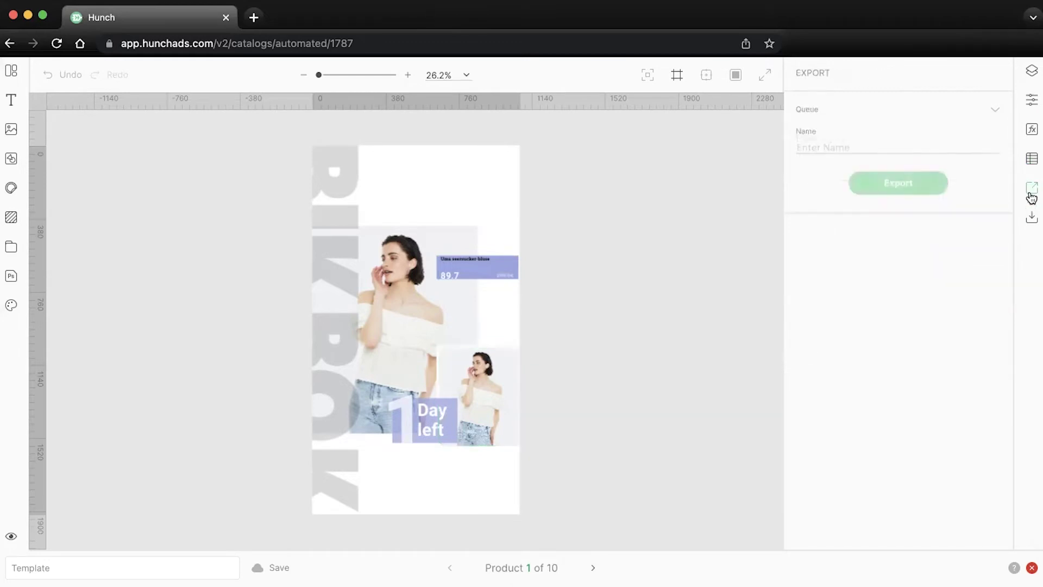
pyautogui.click(885, 147)
pyautogui.write('demo')
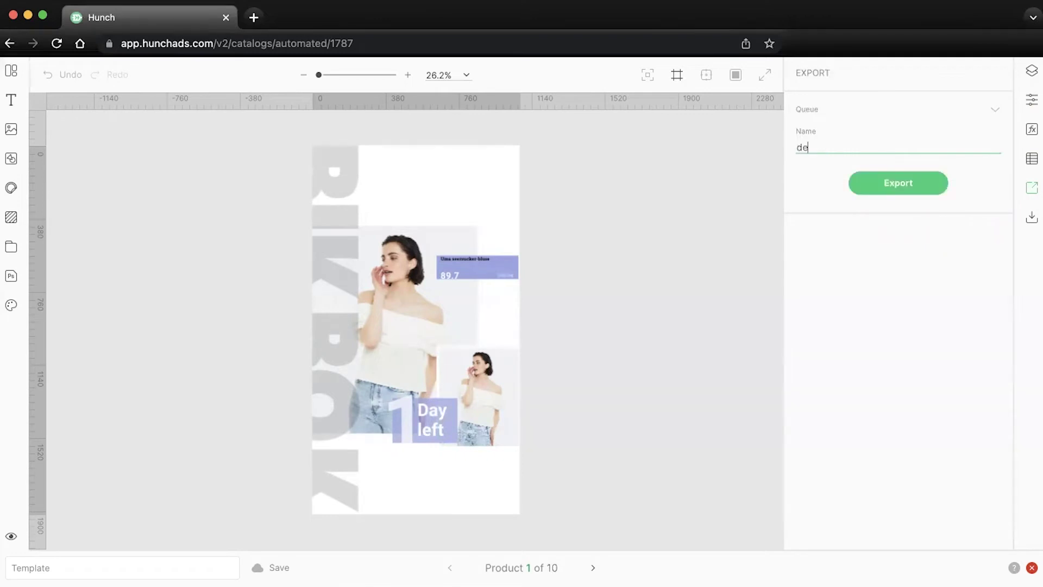
pyautogui.click(898, 185)
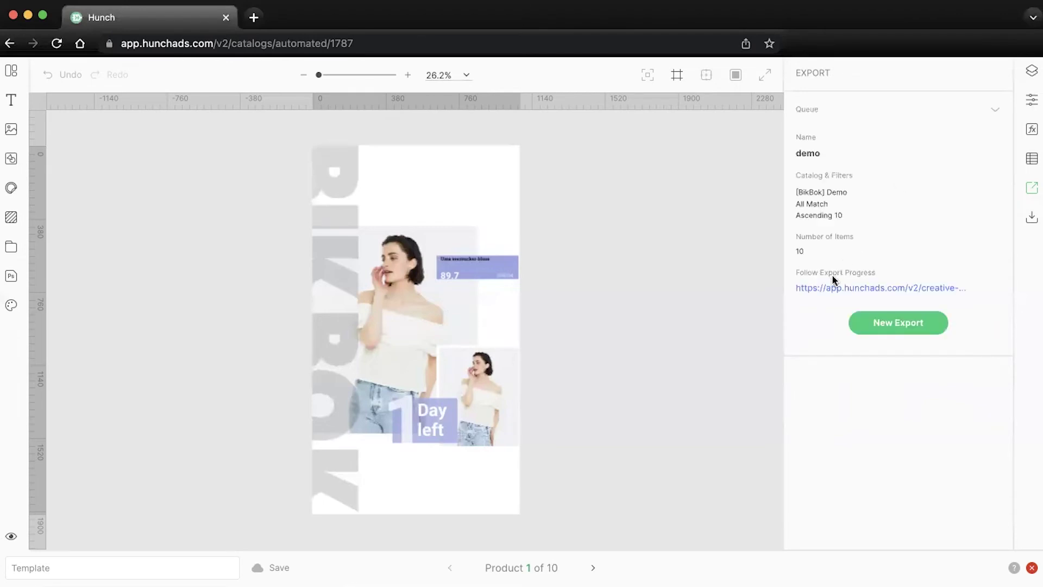
# Open the demo export in the library and select all its images.
pyautogui.click(835, 286)
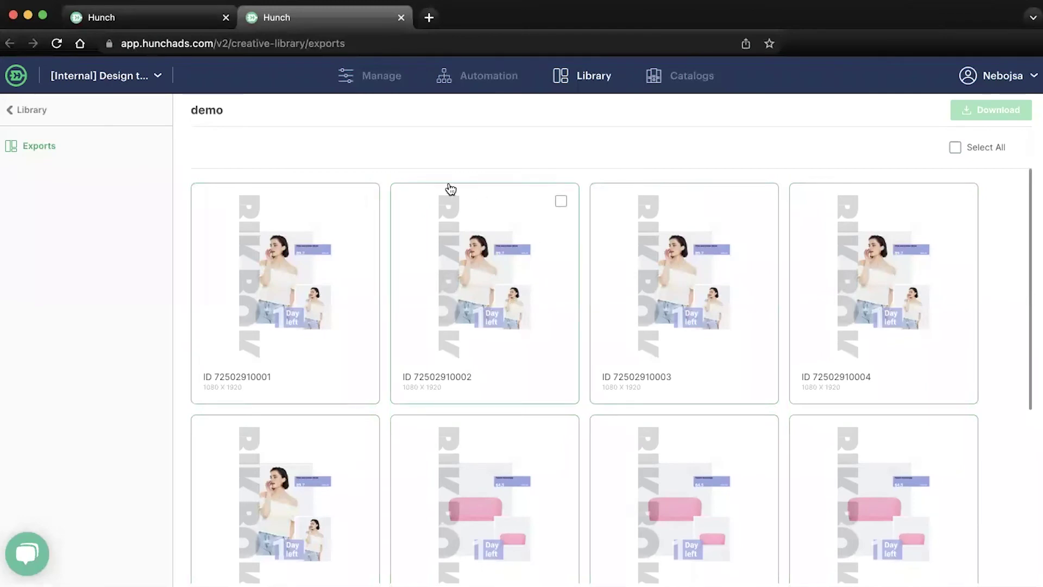
pyautogui.moveTo(485, 293)
pyautogui.click(561, 201)
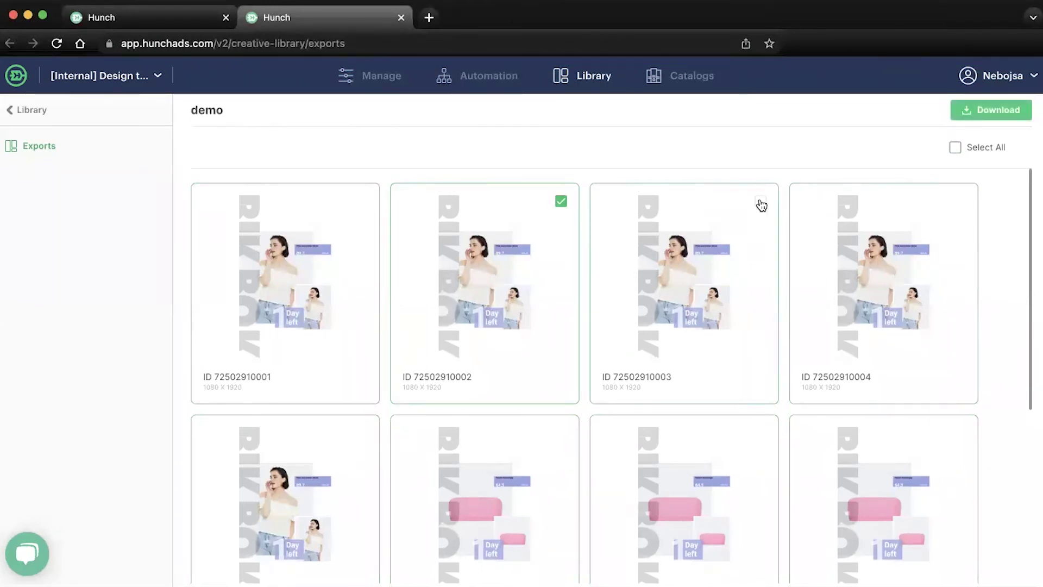
pyautogui.click(761, 201)
pyautogui.click(957, 148)
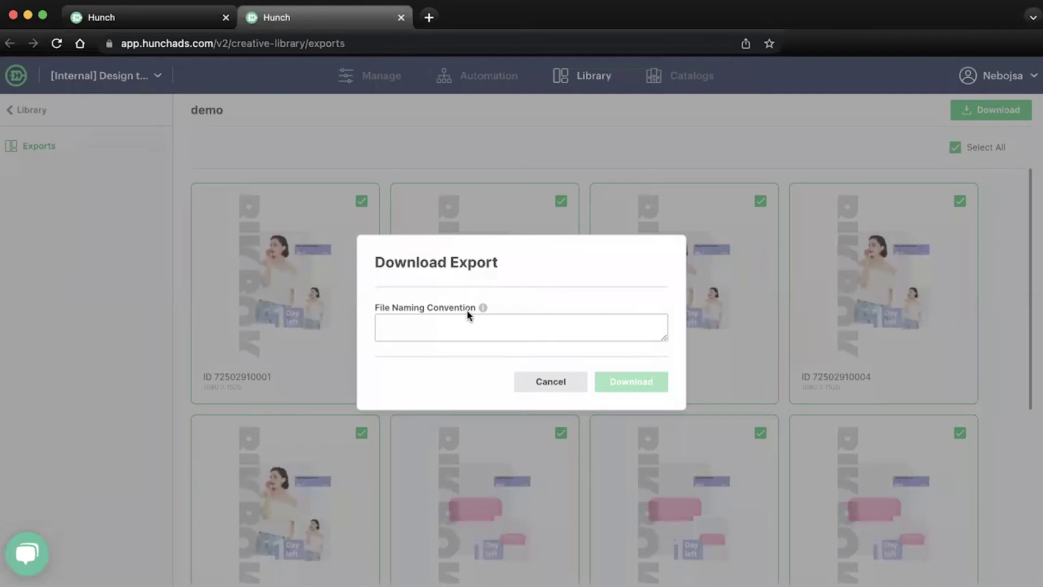
# Download the selected images as a zip using the '#id_ availability' naming convention.
pyautogui.click(457, 326)
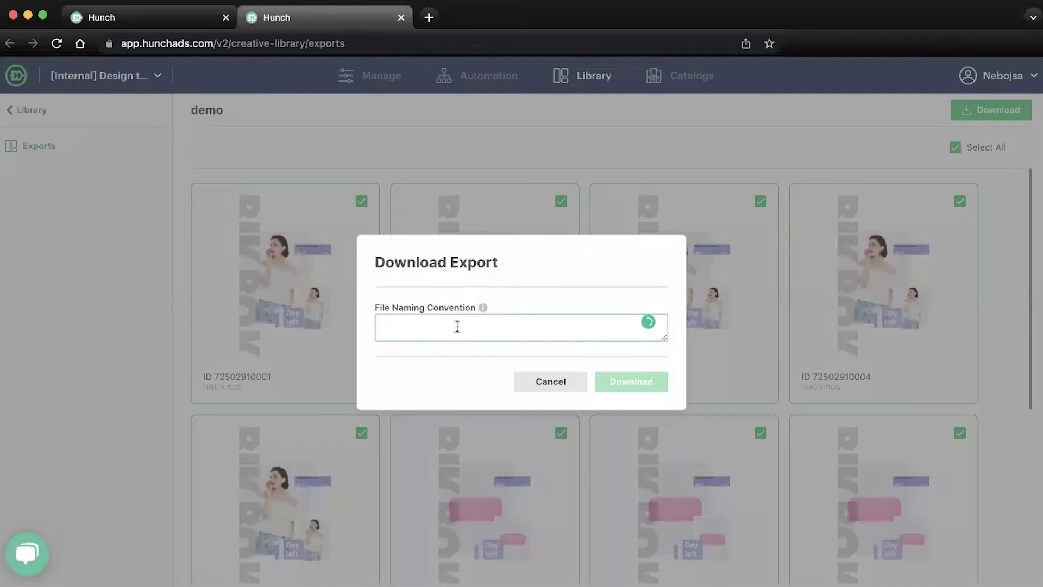
pyautogui.write('#id')
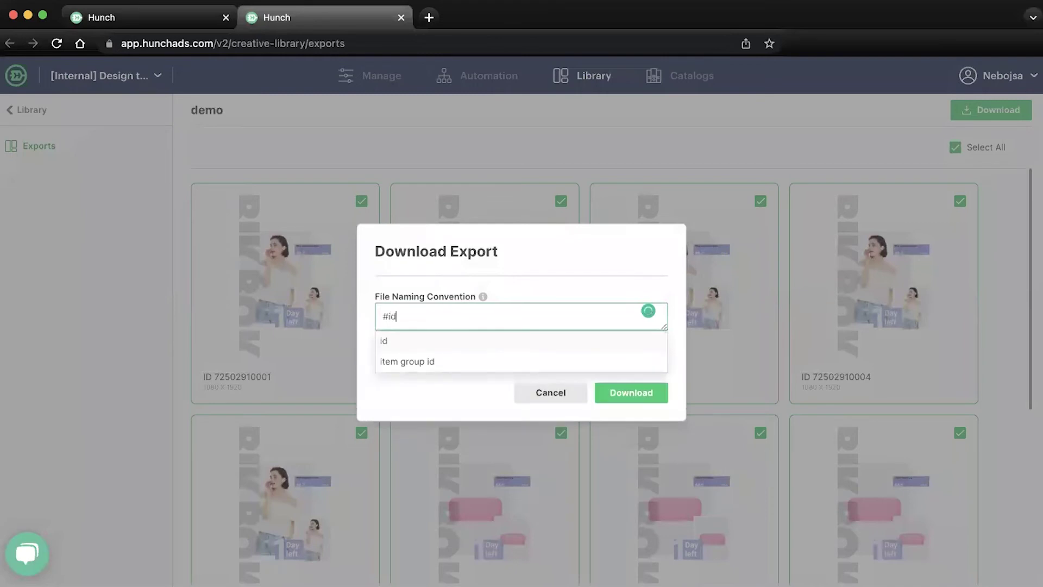
pyautogui.write('_#')
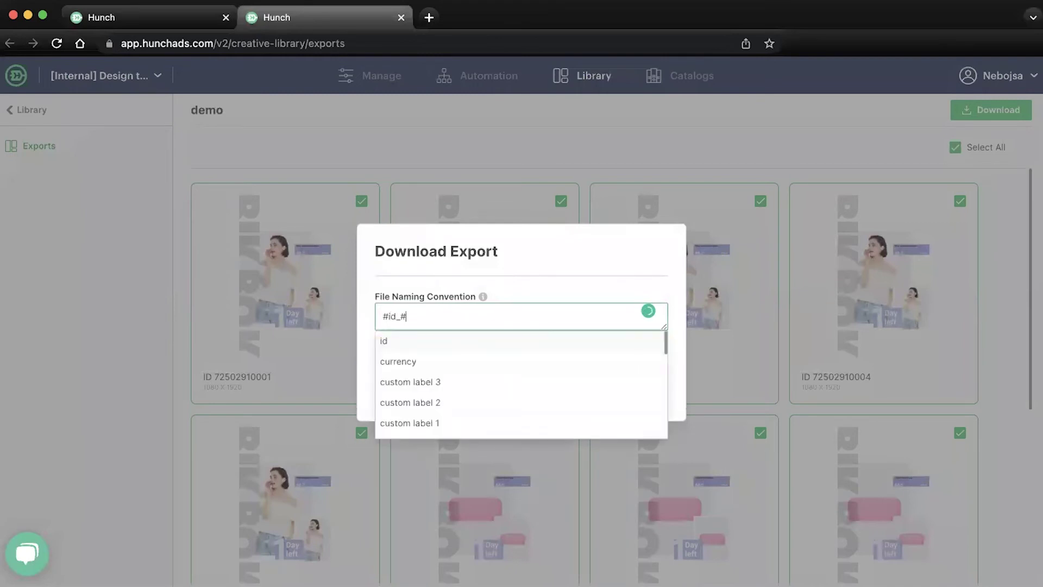
pyautogui.write('ty')
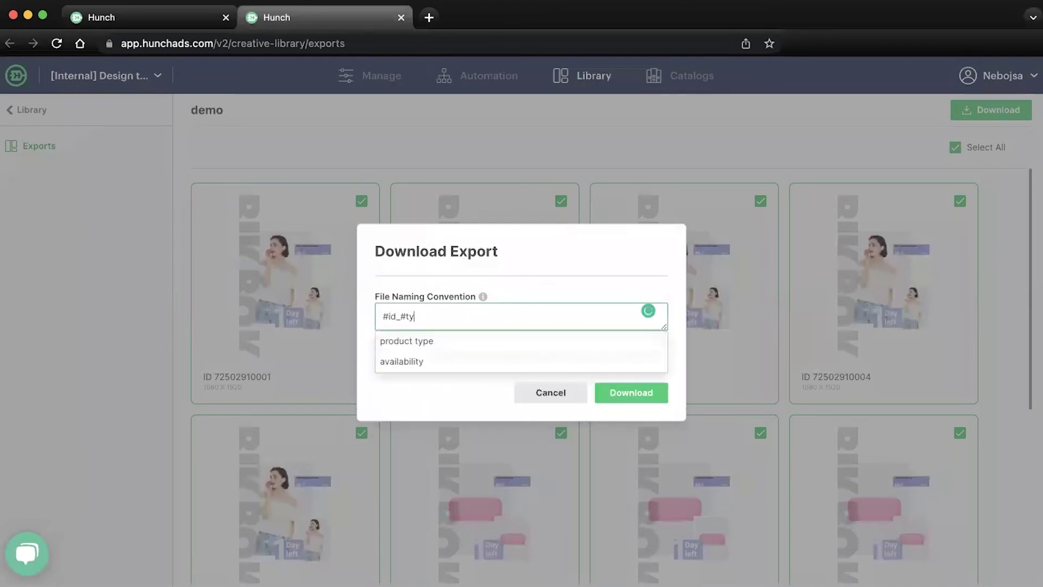
pyautogui.press('Down')
pyautogui.press('Down')
pyautogui.press('Return')
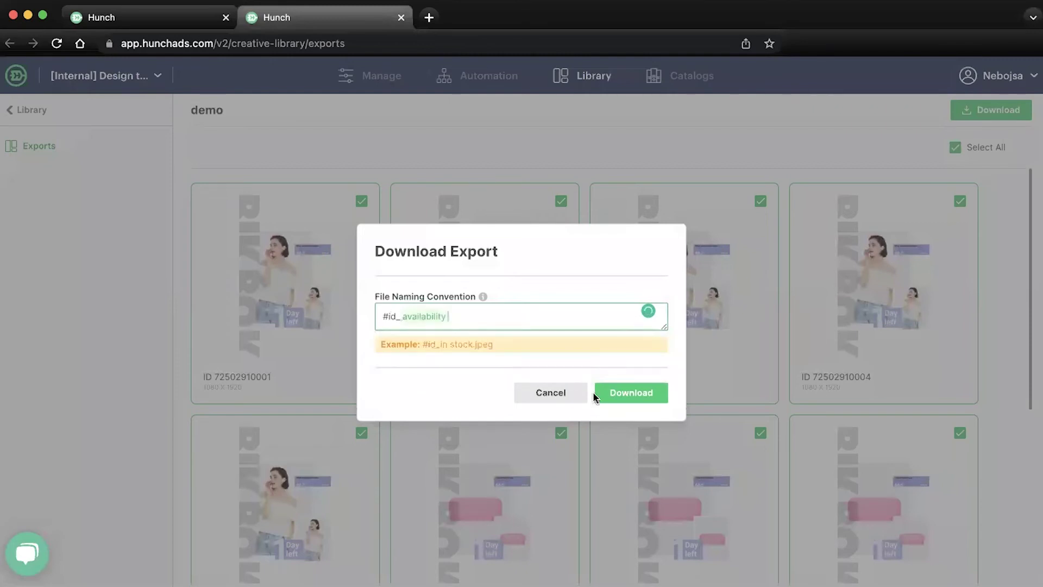
pyautogui.click(644, 397)
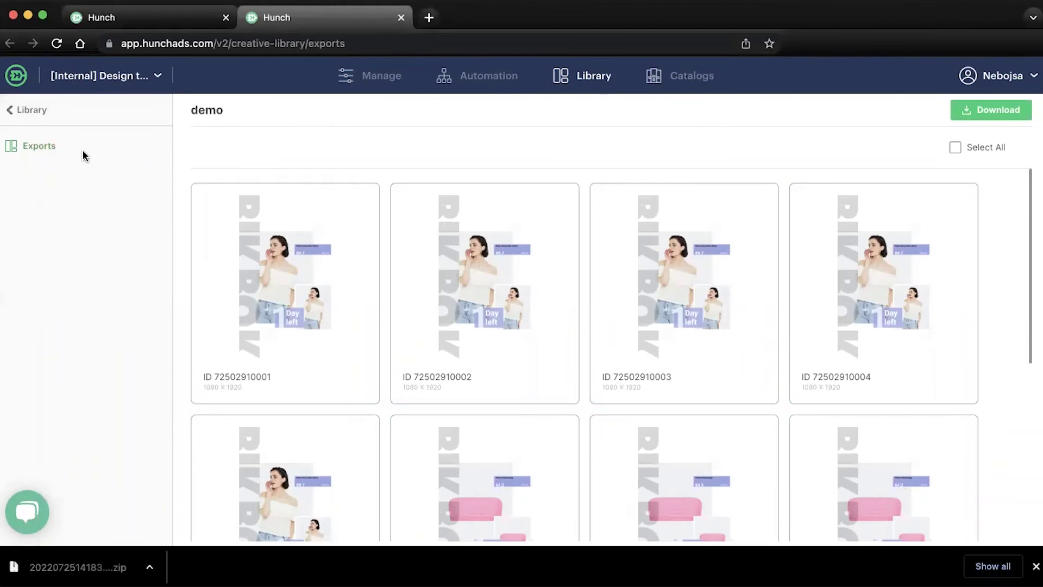
# Open the [BikBok] Demo export from the Exports list and preview one story image full size.
pyautogui.click(77, 114)
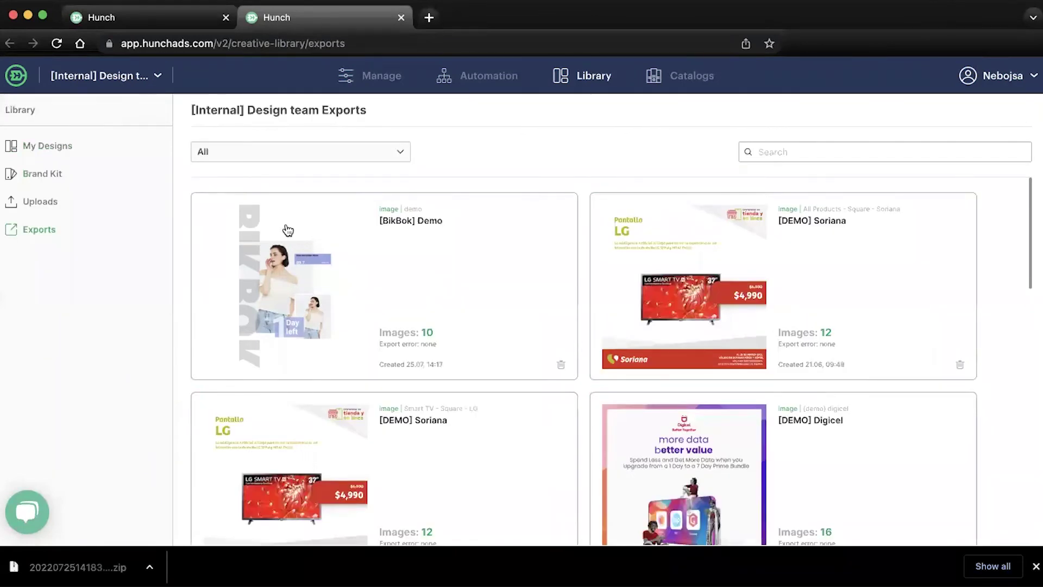
pyautogui.click(310, 290)
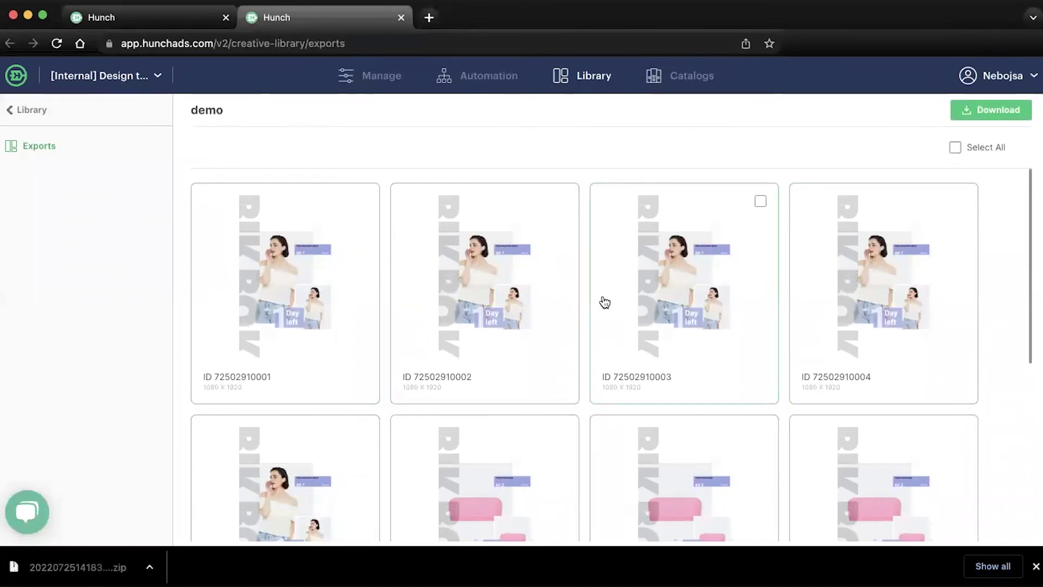
pyautogui.click(502, 267)
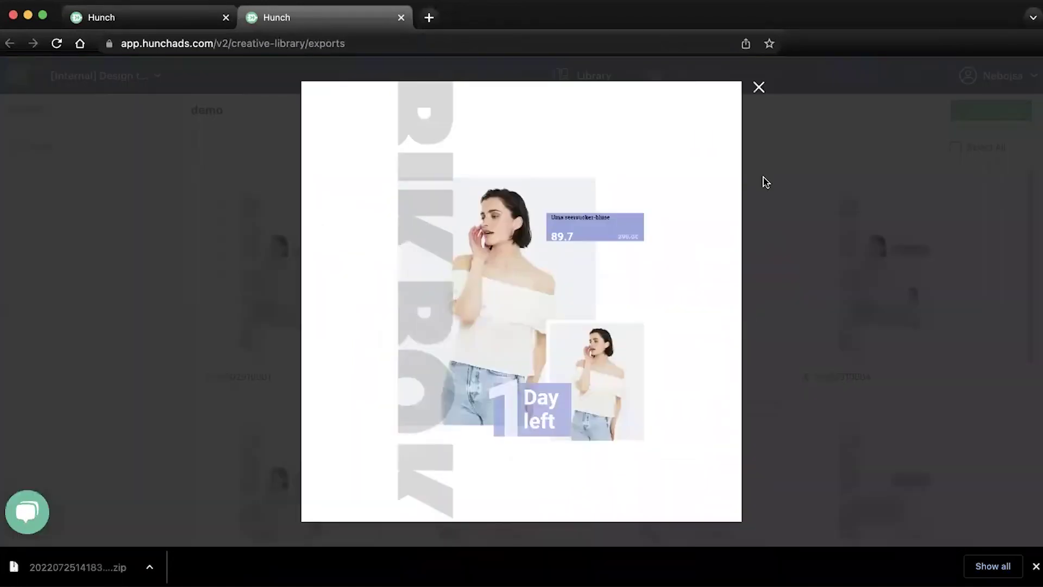